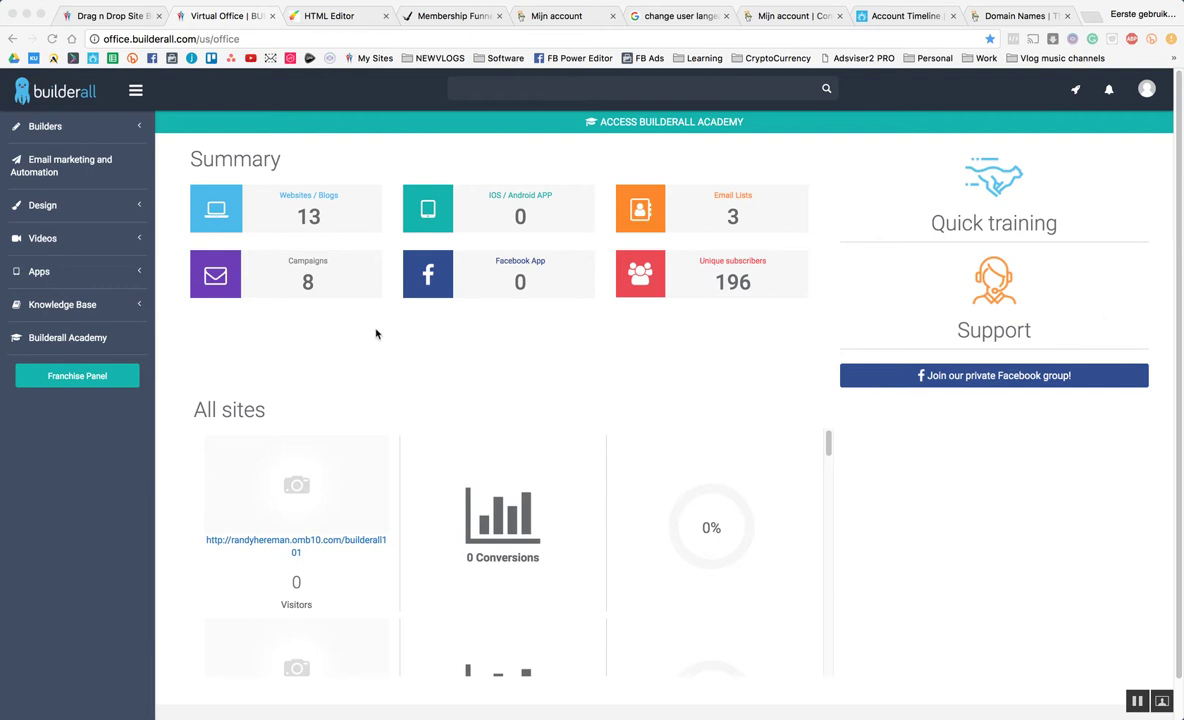
Review the published Builderall 1.01 landing page and its current web address
click(455, 17)
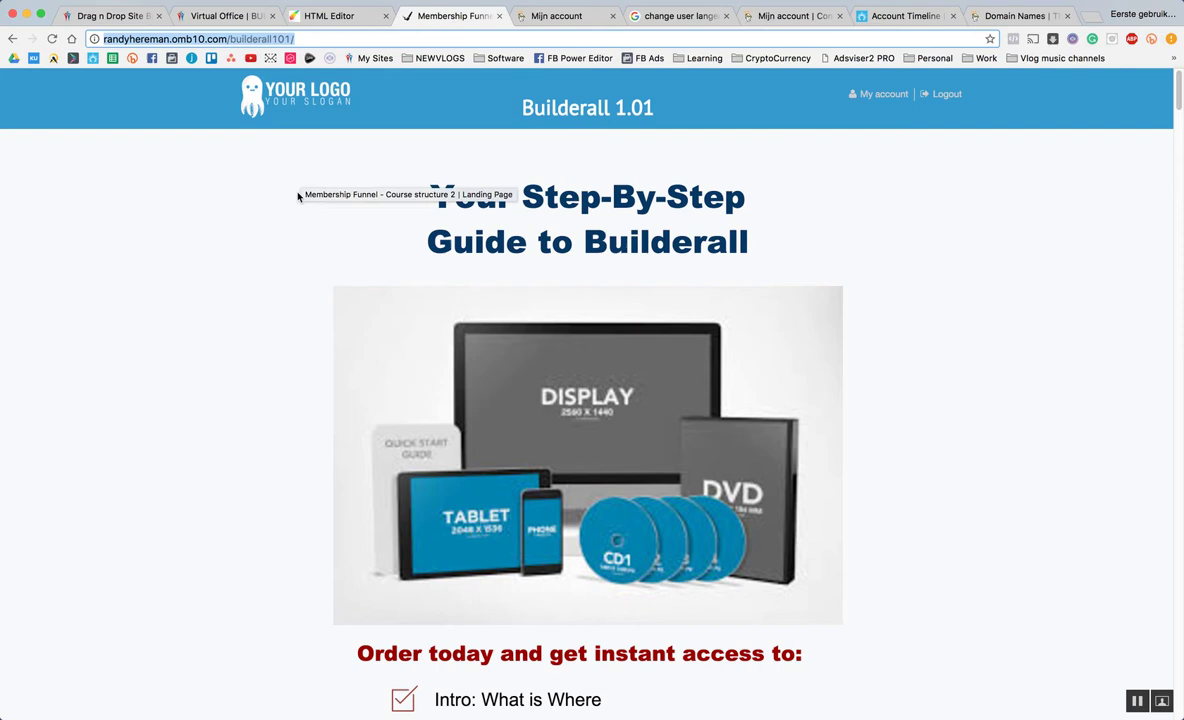
drag(330, 145, 812, 258)
click(860, 252)
scroll(860, 252, down, 8)
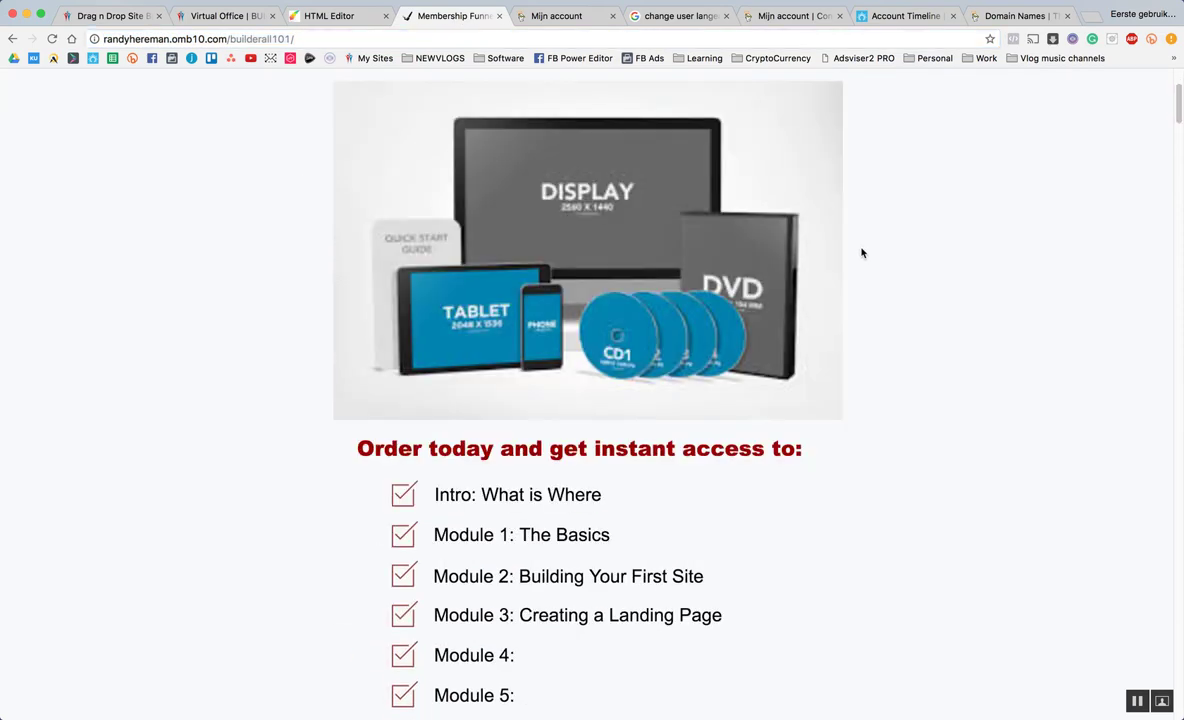
scroll(860, 252, up, 8)
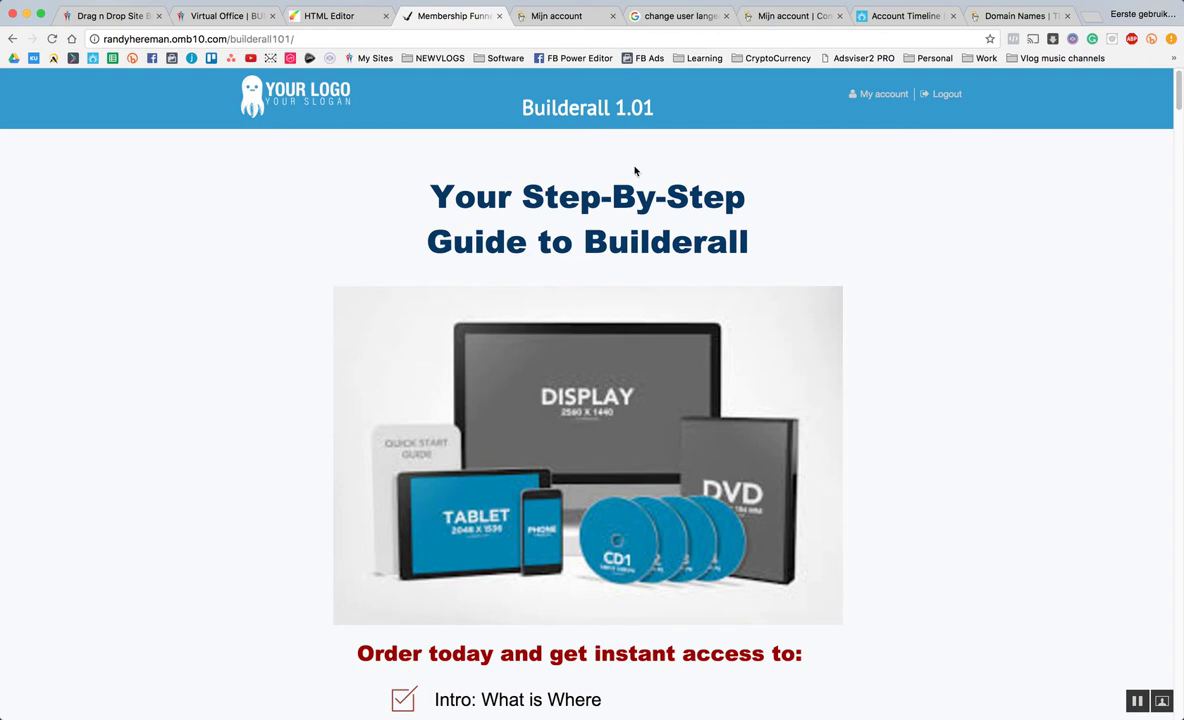
click(108, 38)
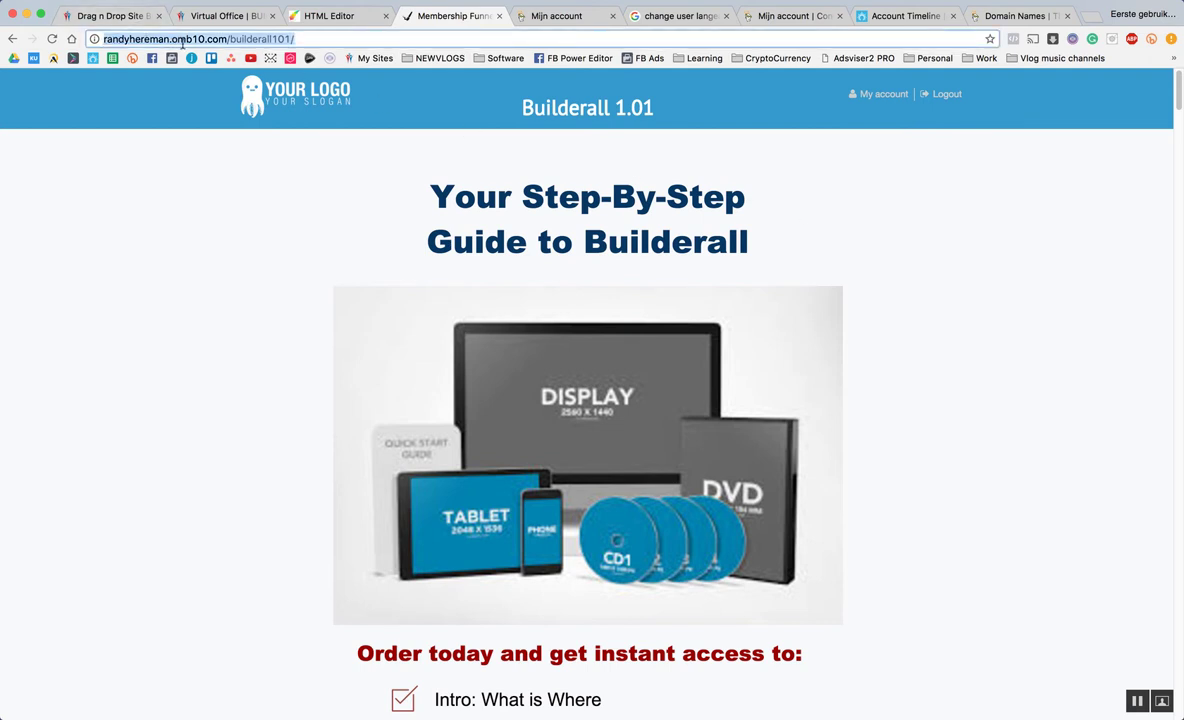
click(303, 40)
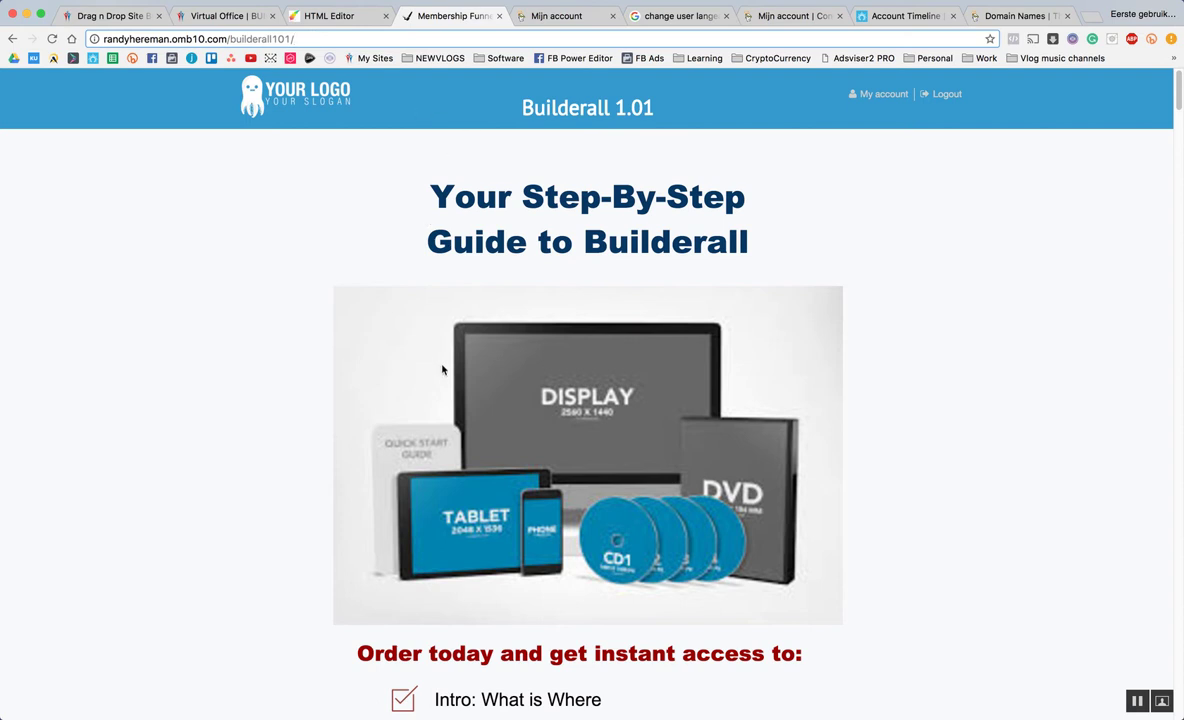
Return to the Builderall office and open the list of sites made with the Drag n Drop Site Builder
click(218, 20)
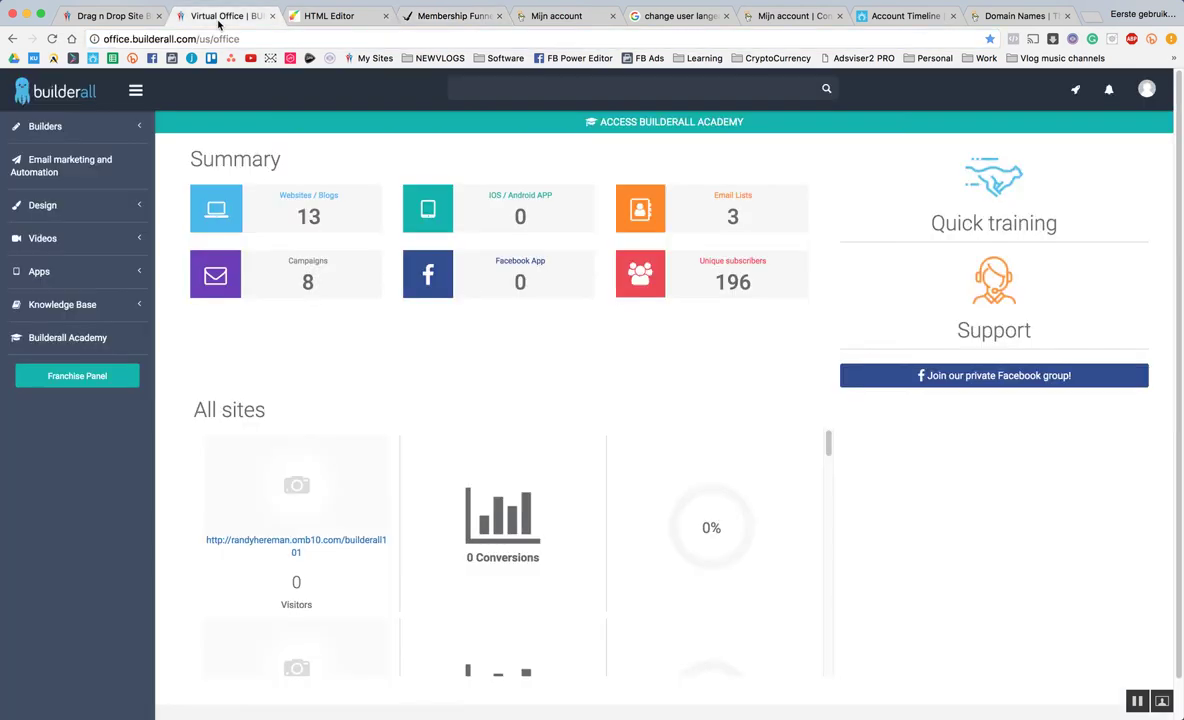
click(48, 126)
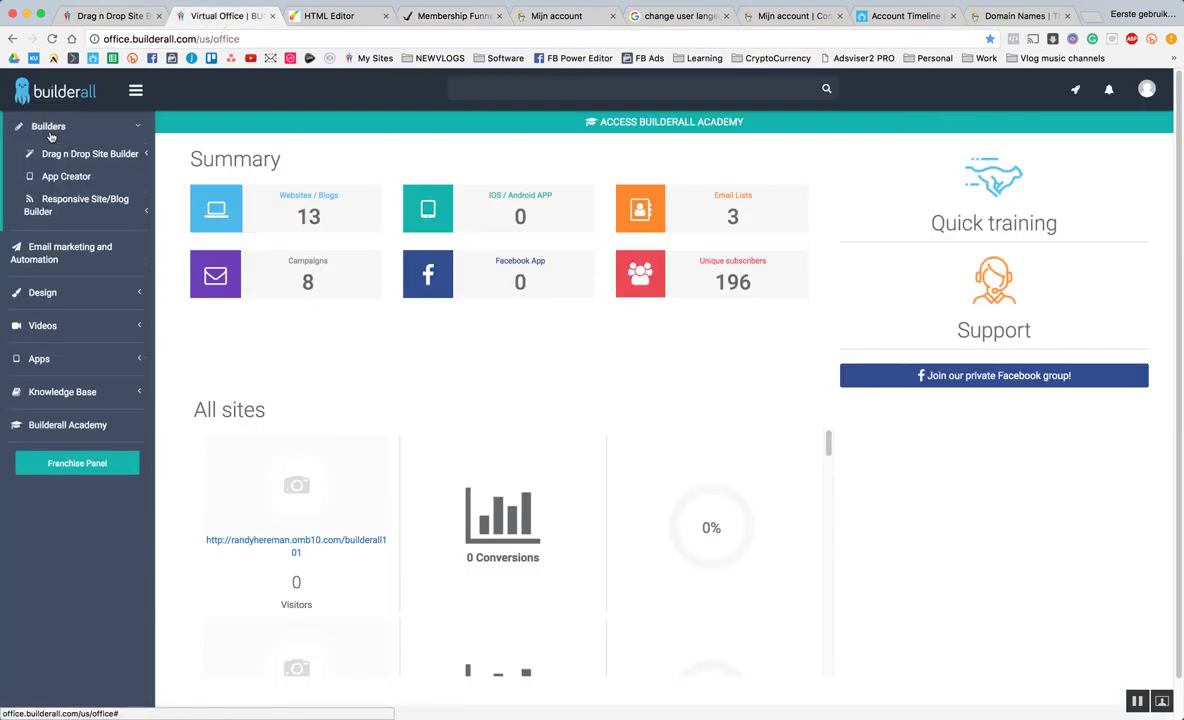
click(100, 156)
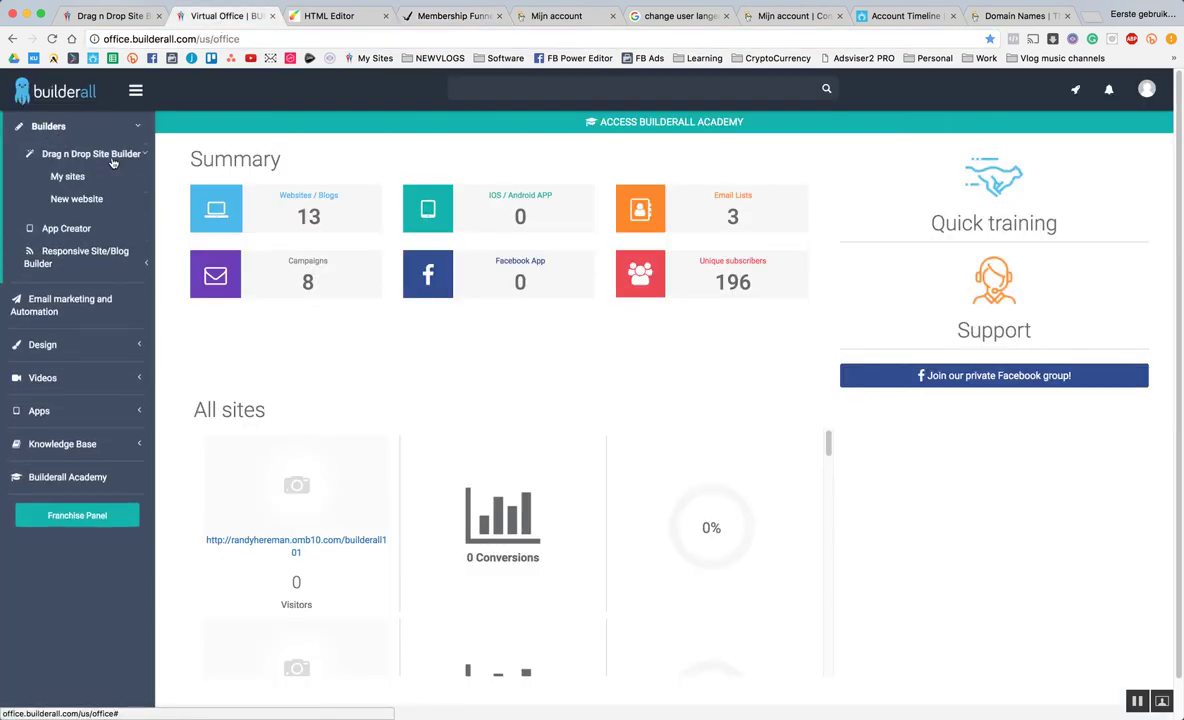
click(77, 178)
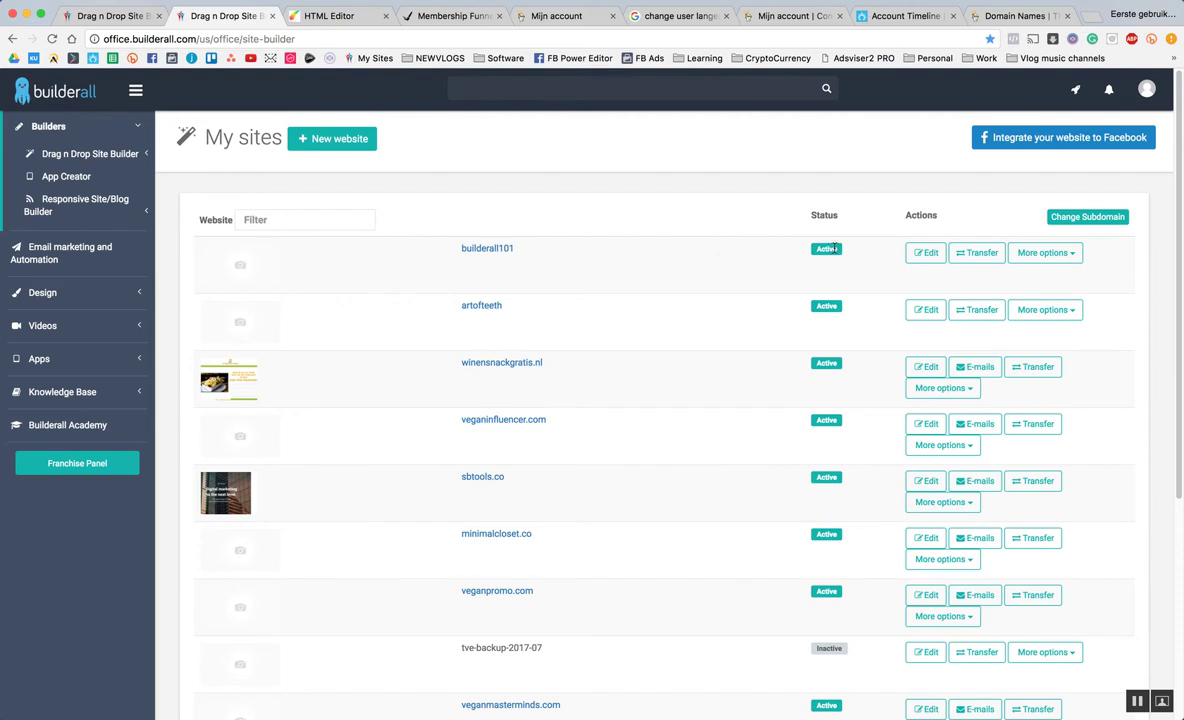
click(408, 16)
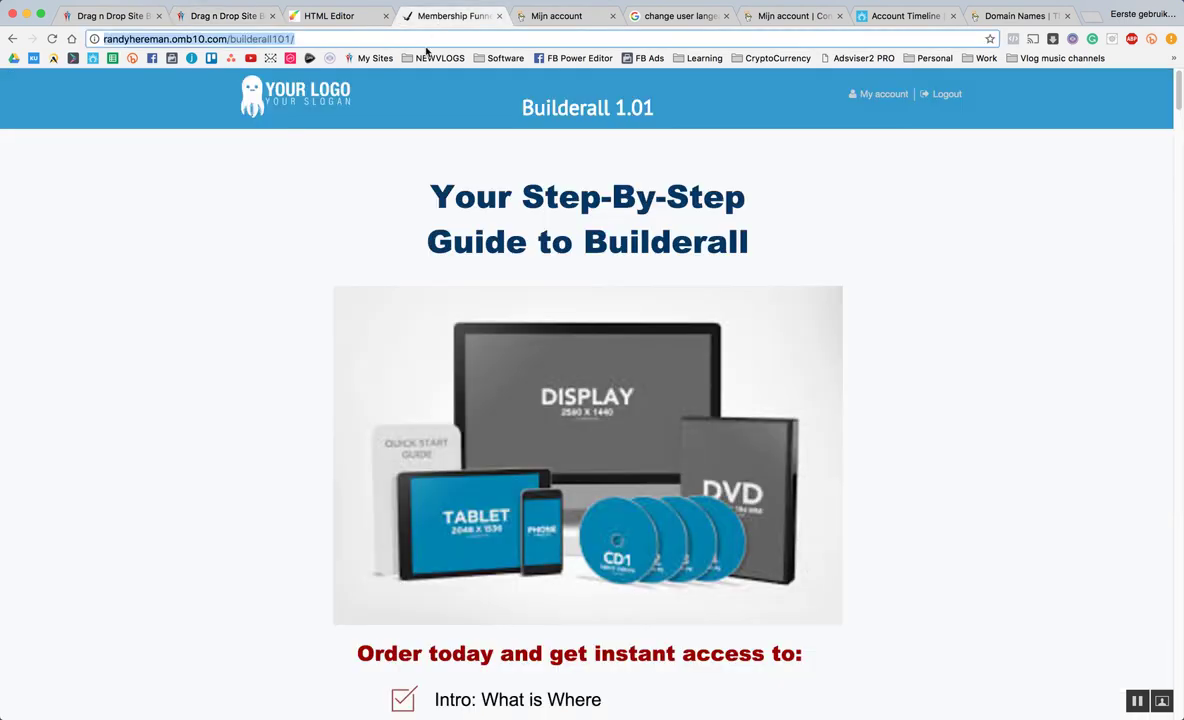
click(224, 17)
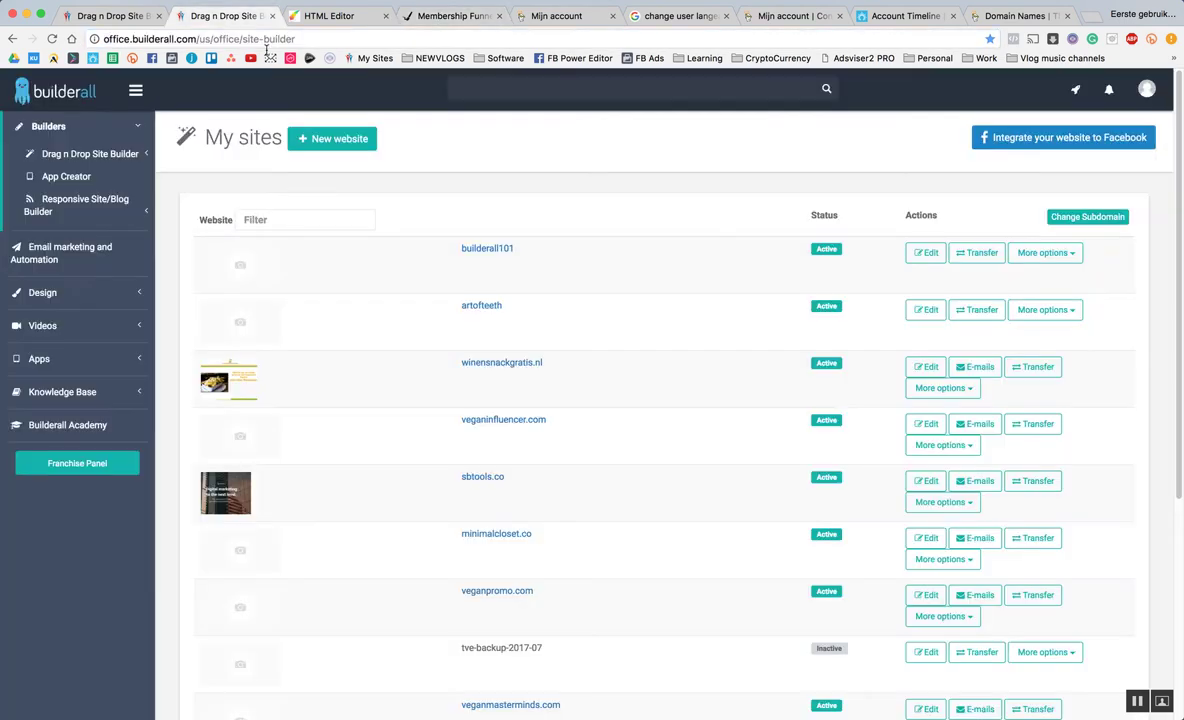
Open the custom domain settings of the builderall101 site and copy the nameserver NS1.L4DNS.COM from the instructions
click(1074, 255)
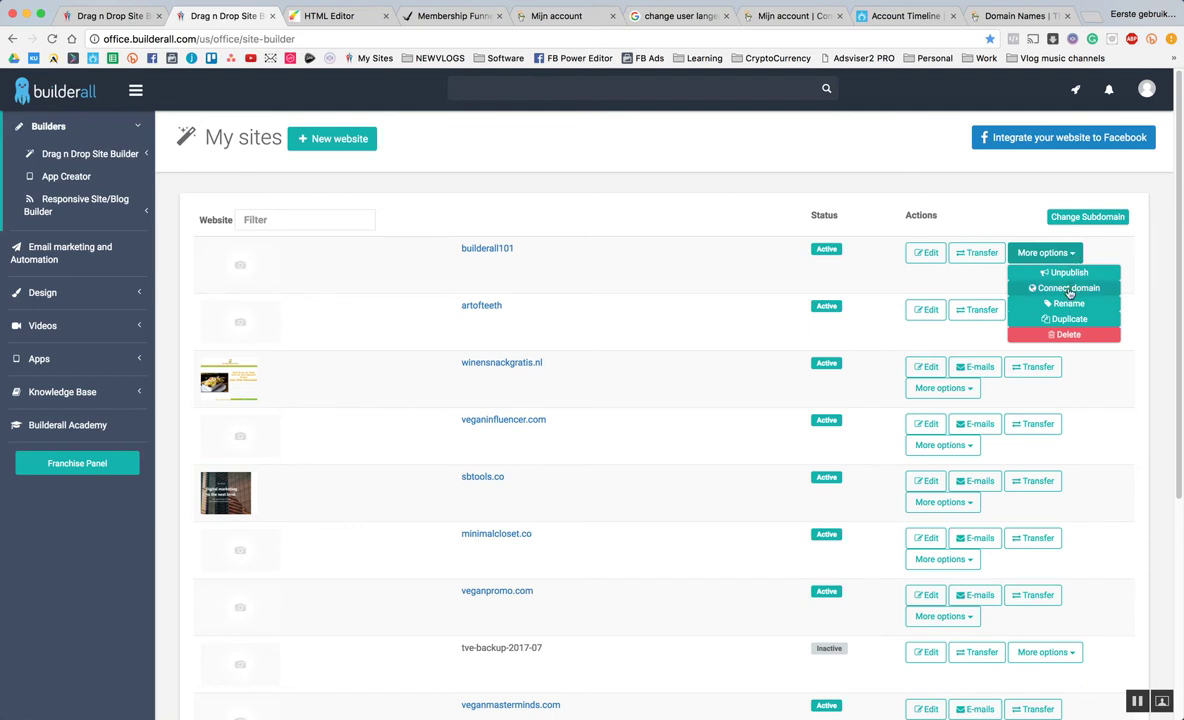
click(1069, 291)
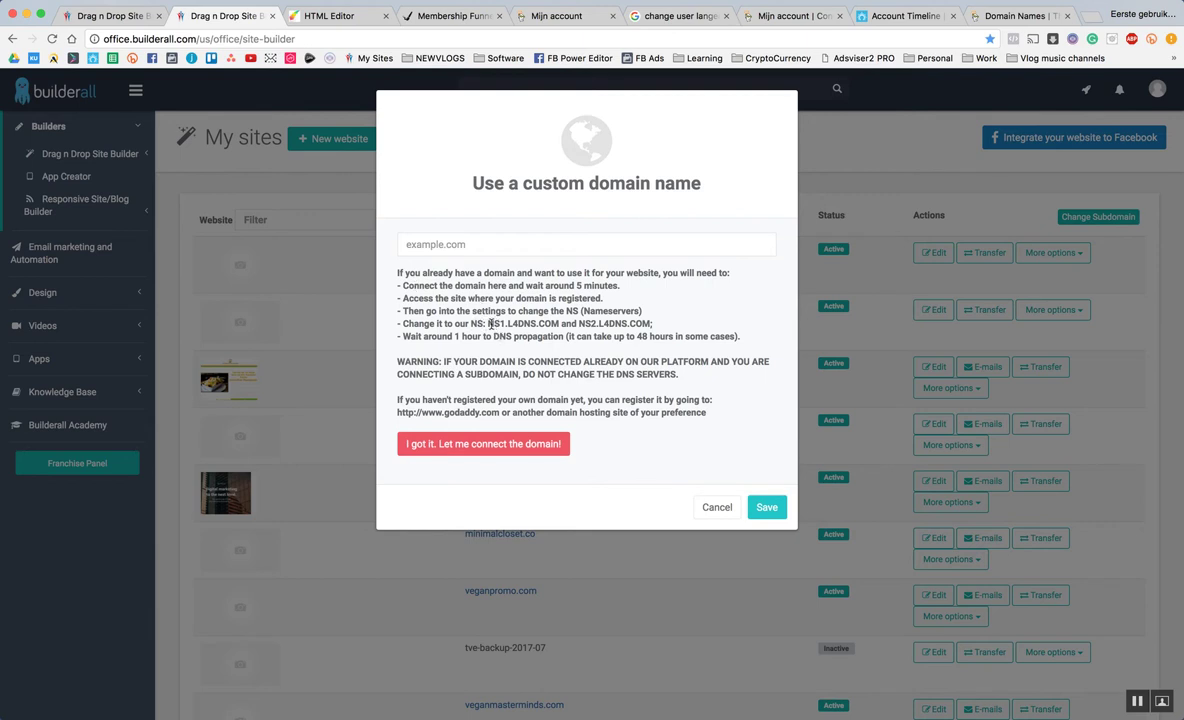
drag(488, 323, 556, 328)
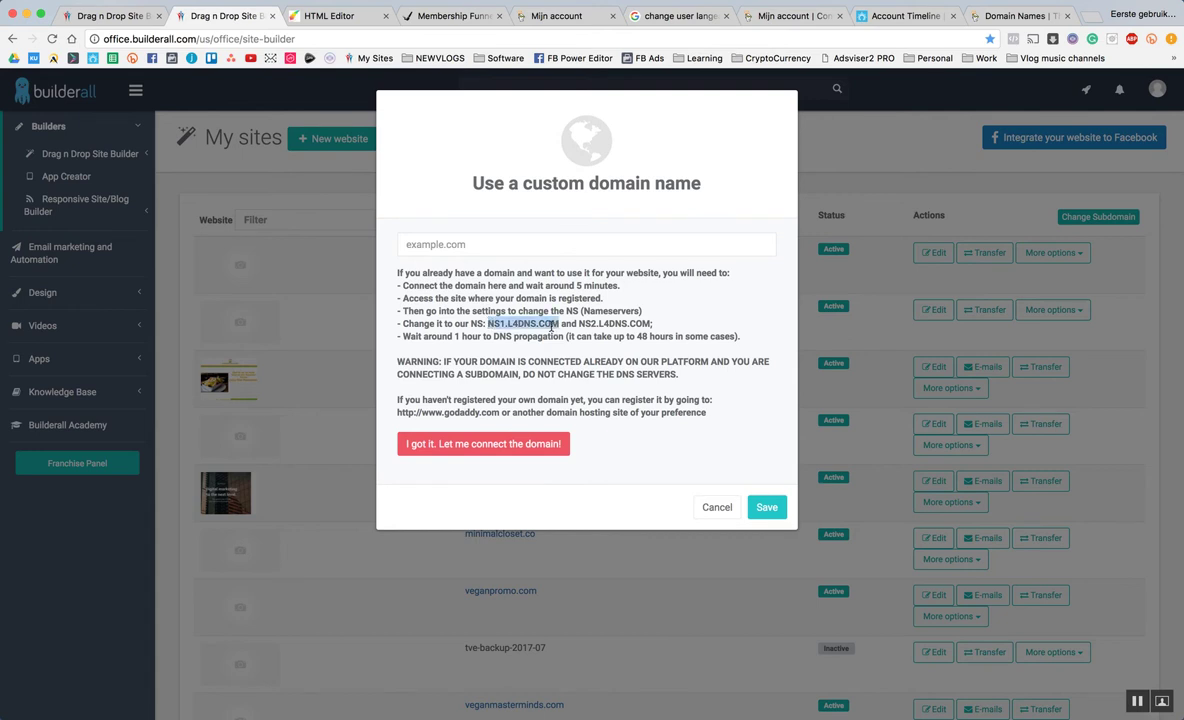
right_click(551, 327)
click(600, 330)
Switch to GoDaddy and open the nameserver settings of the domain builderallu.com from the managed domains
click(1010, 16)
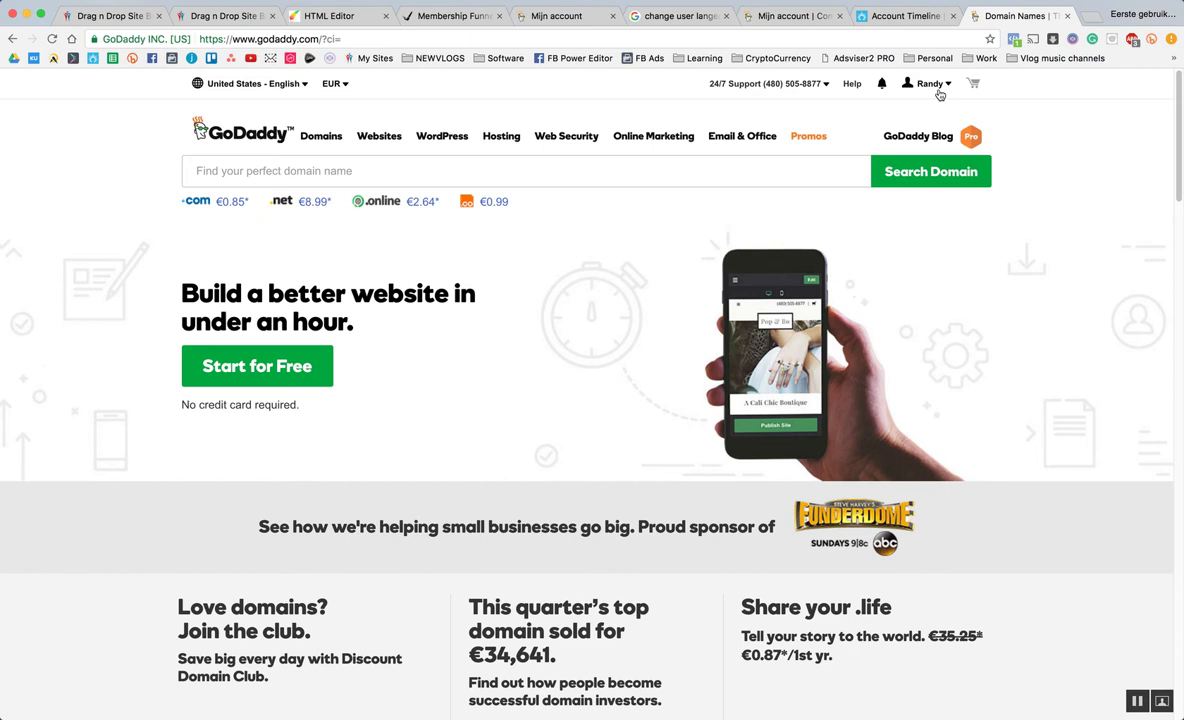
click(942, 86)
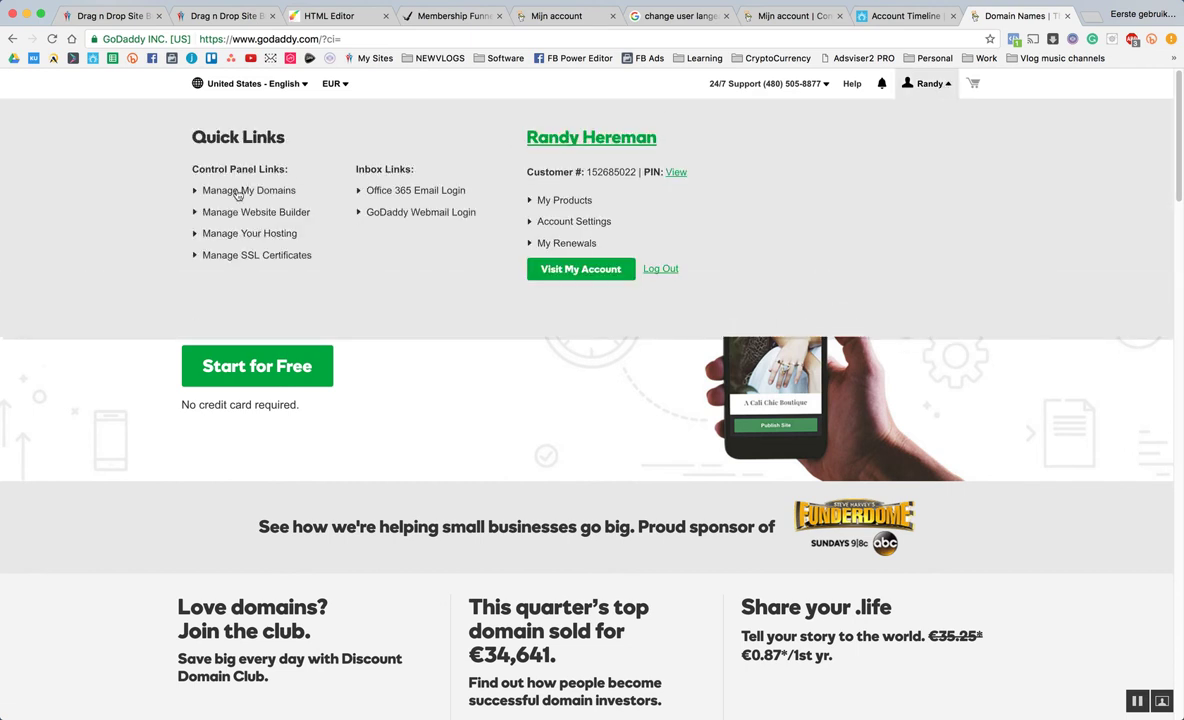
click(234, 192)
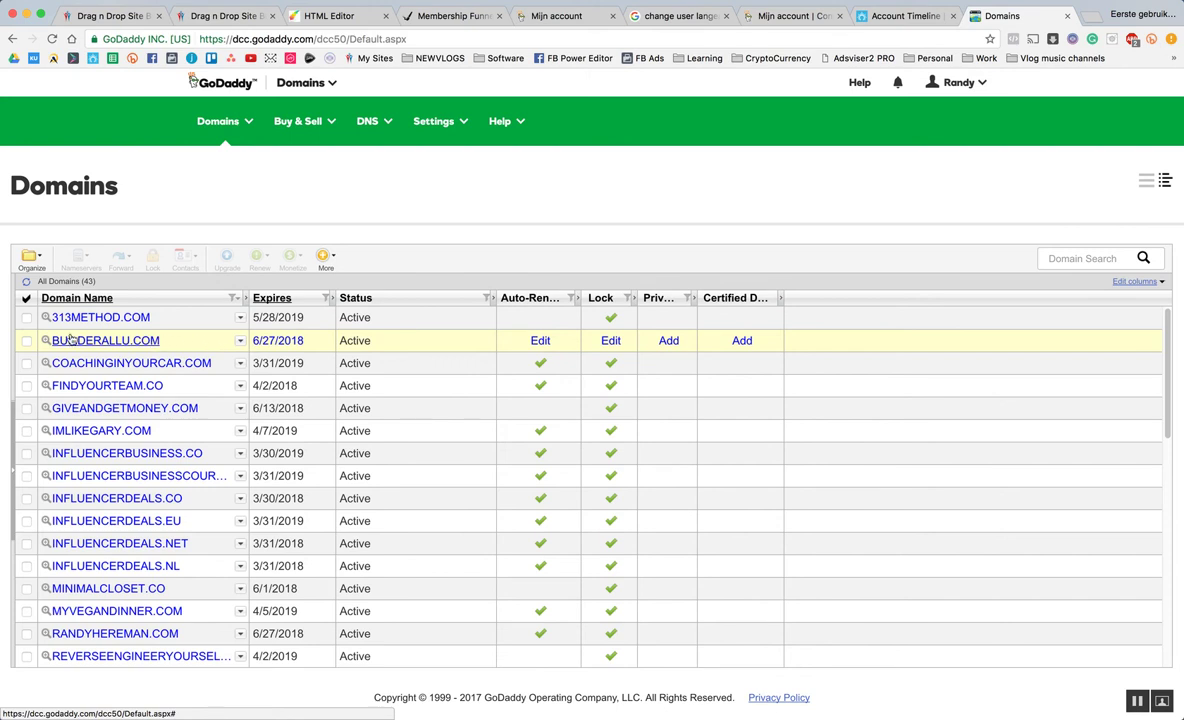
click(240, 341)
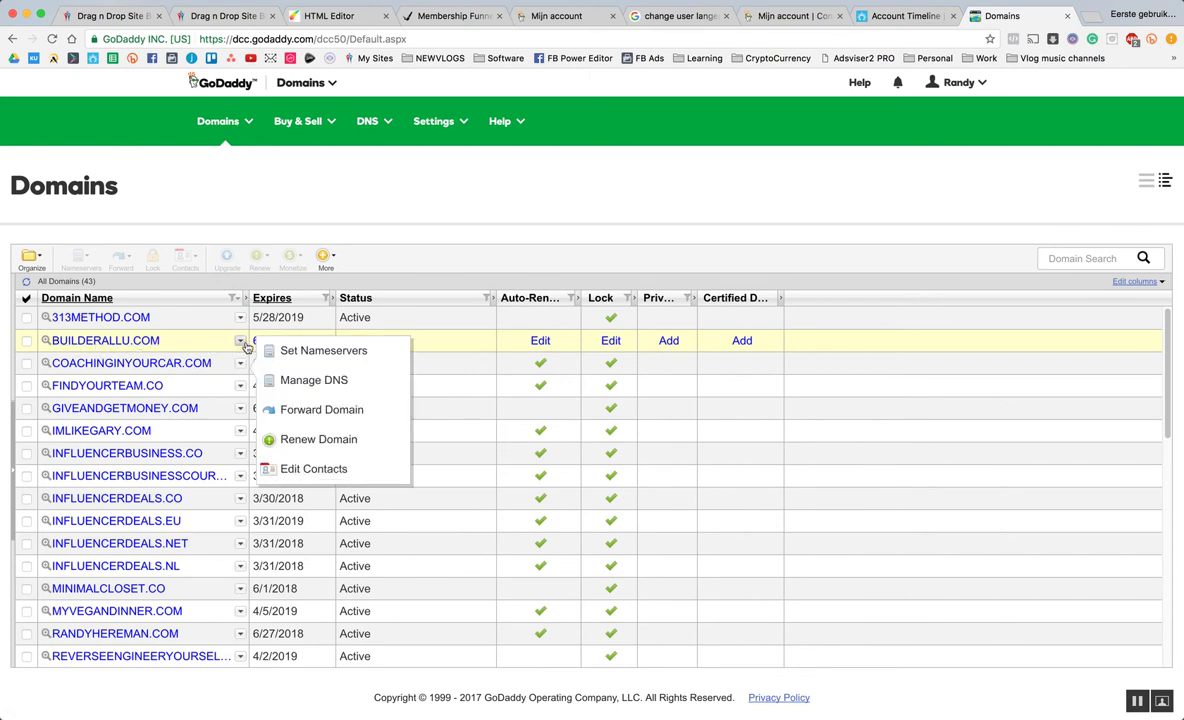
click(320, 351)
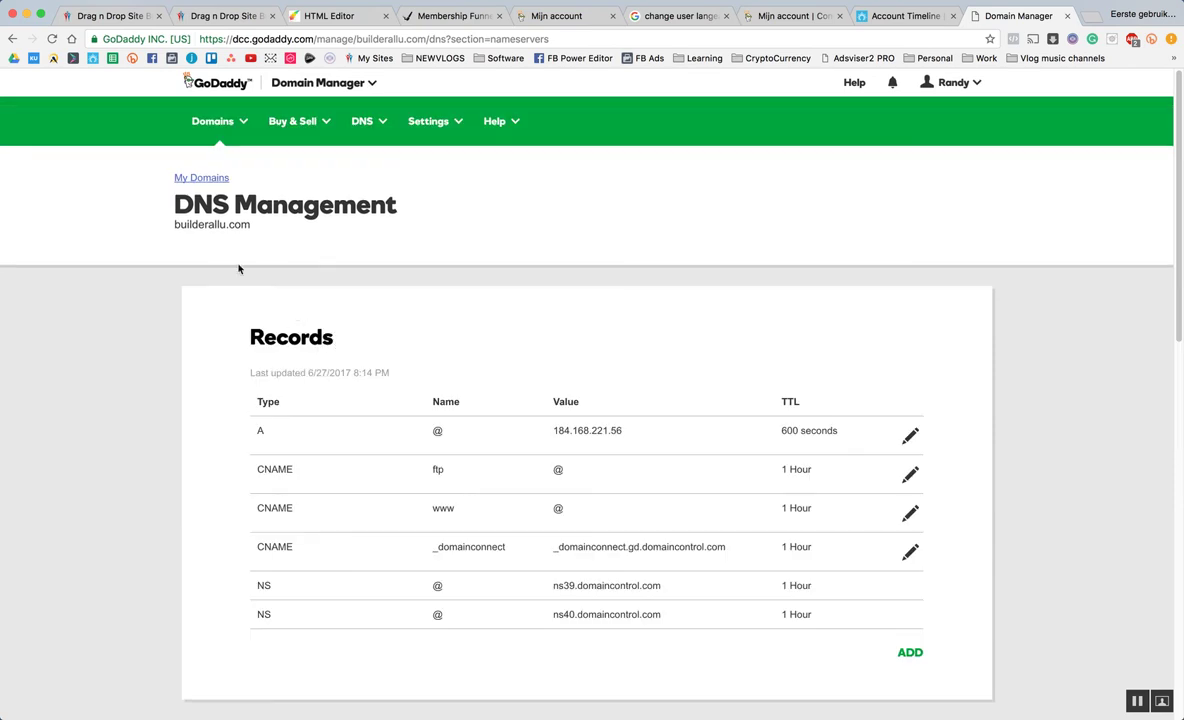
Start changing the nameservers of builderallu.com and set the nameserver type to Custom
scroll(210, 320, down, 1)
scroll(210, 322, down, 3)
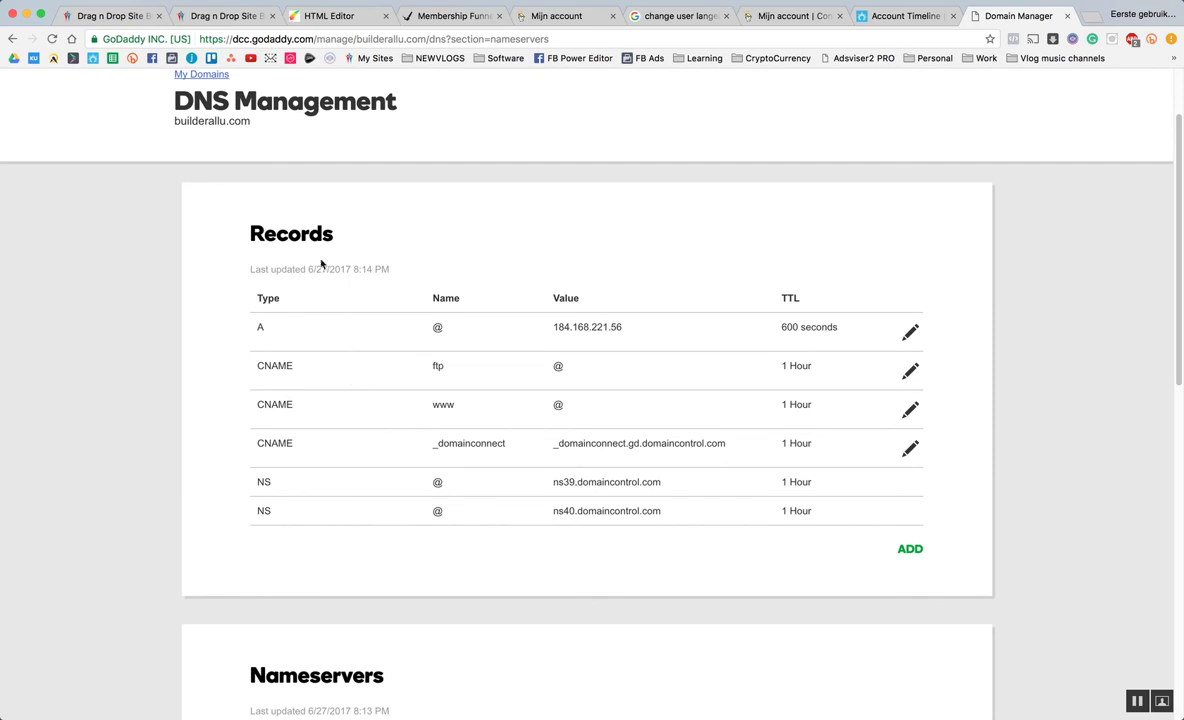
scroll(303, 229, down, 1)
scroll(305, 228, down, 6)
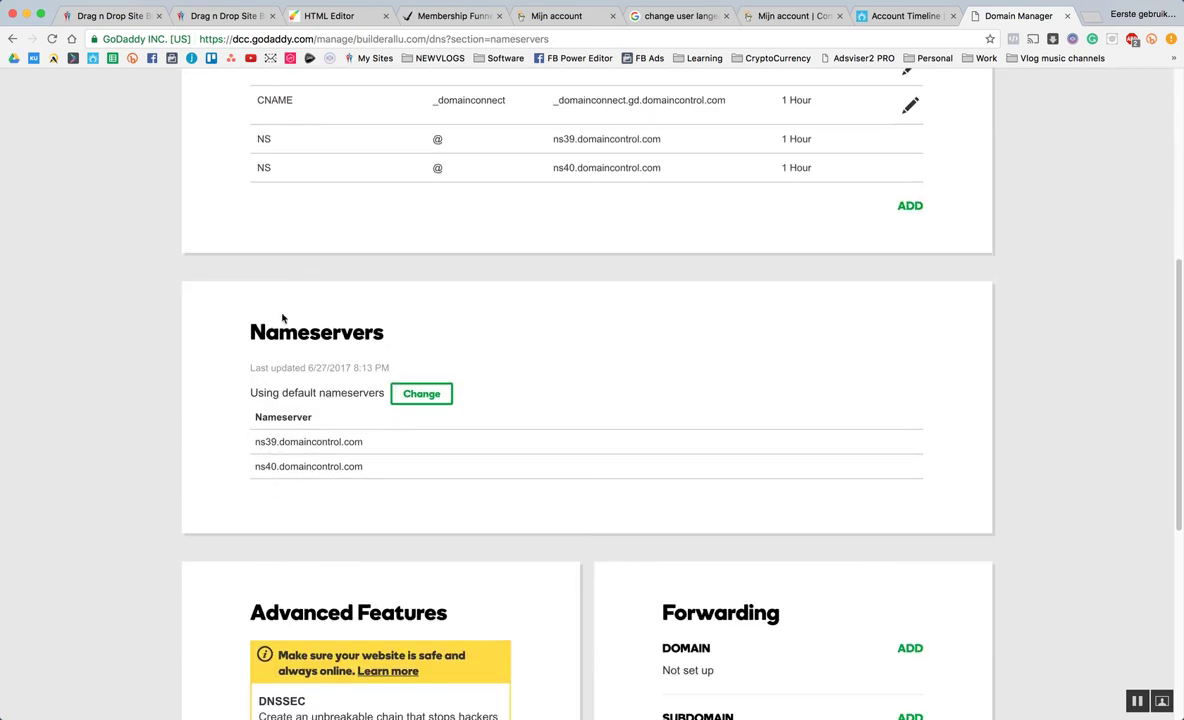
drag(252, 328, 362, 318)
click(427, 400)
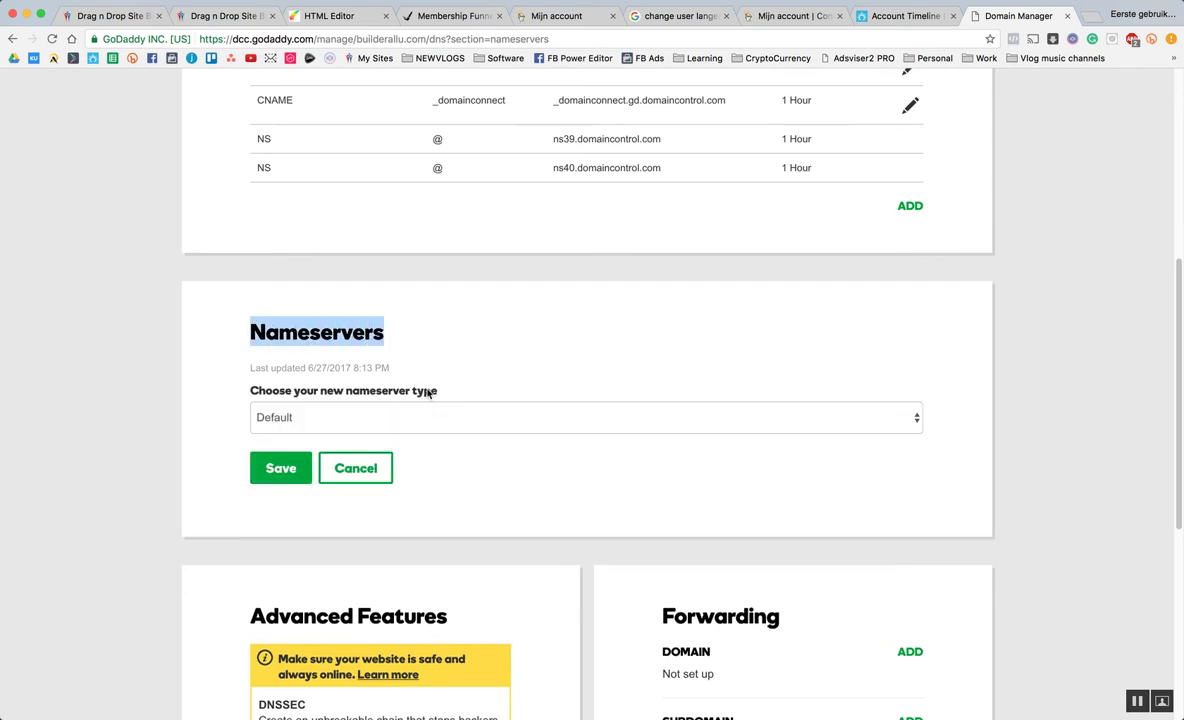
click(414, 420)
click(412, 436)
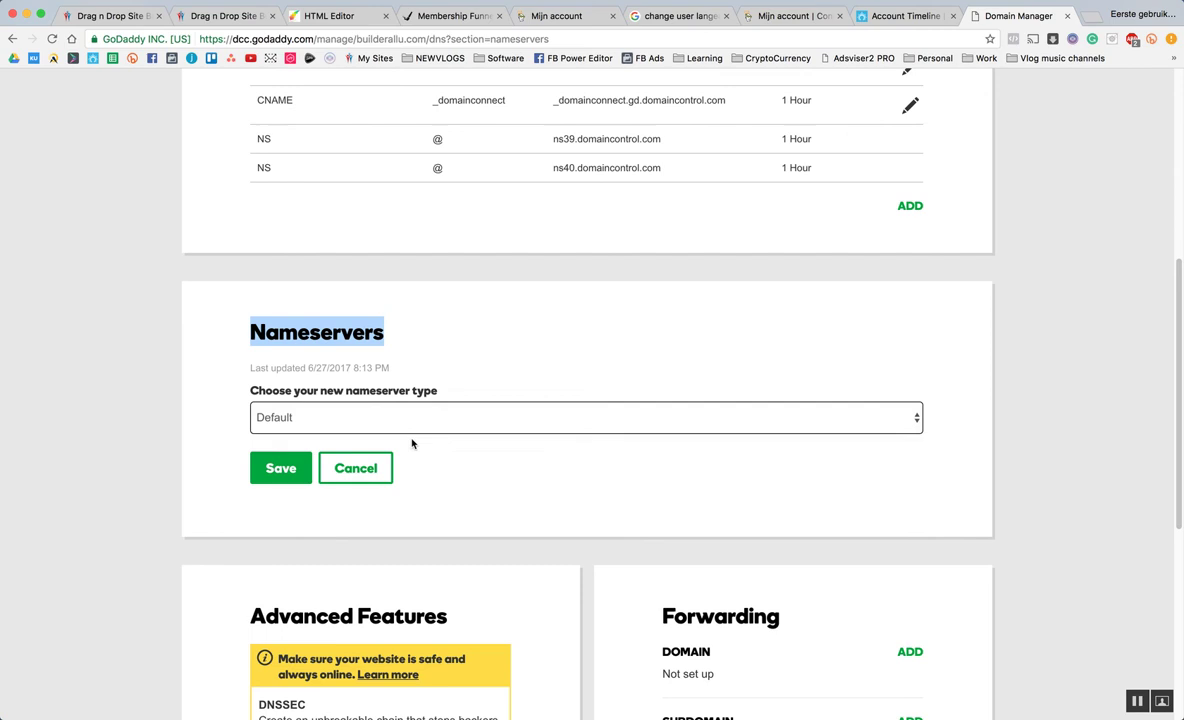
Enter NS1.L4DNS.COM and NS2.L4DNS.COM as the domain's two nameservers and save them
click(387, 494)
key(ctrl+v)
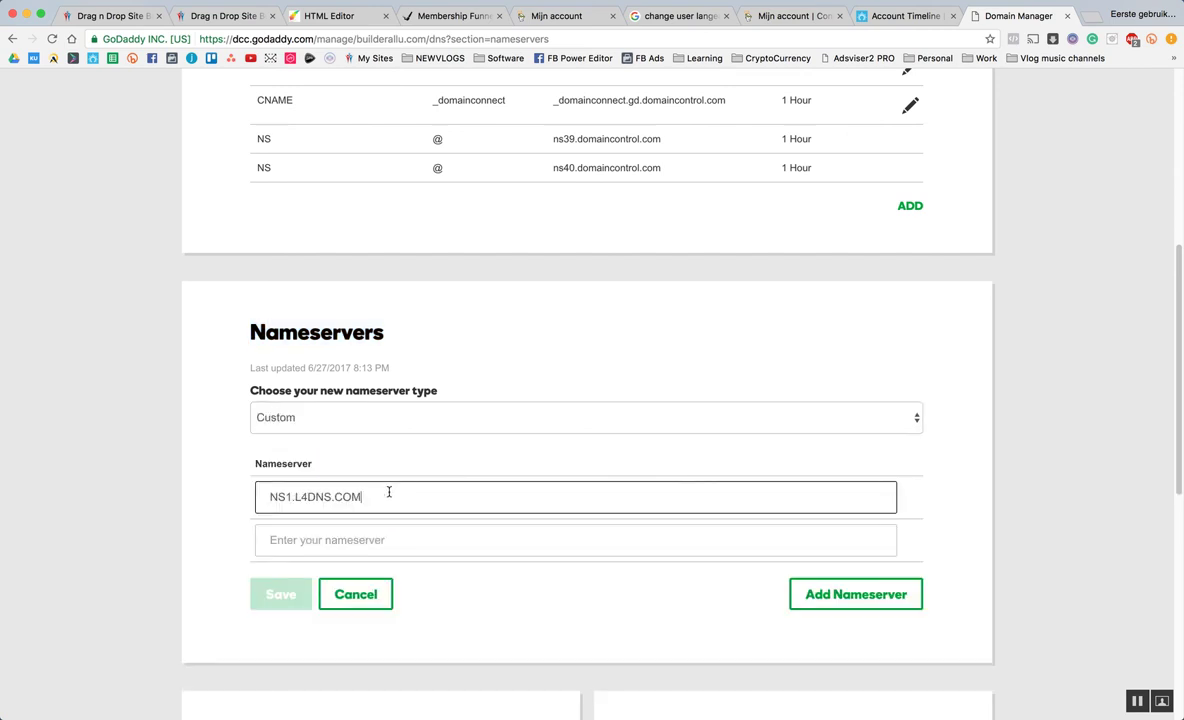
click(357, 545)
key(ctrl+v)
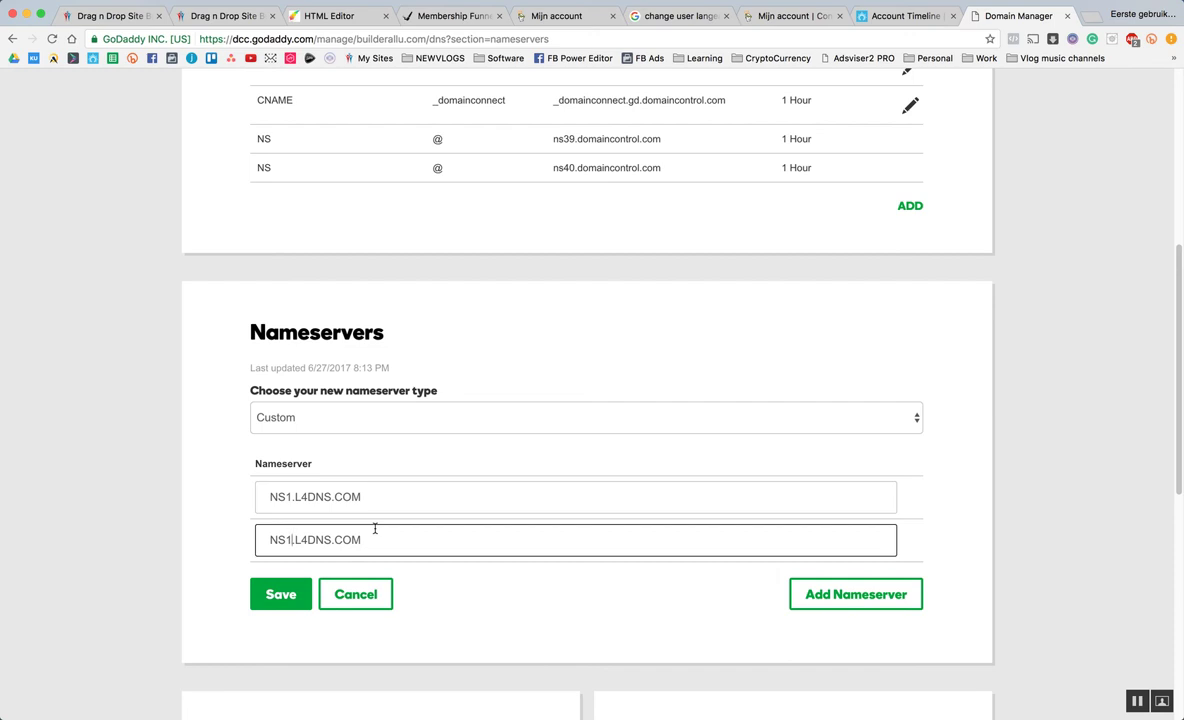
key(BackSpace)
text(2)
click(284, 593)
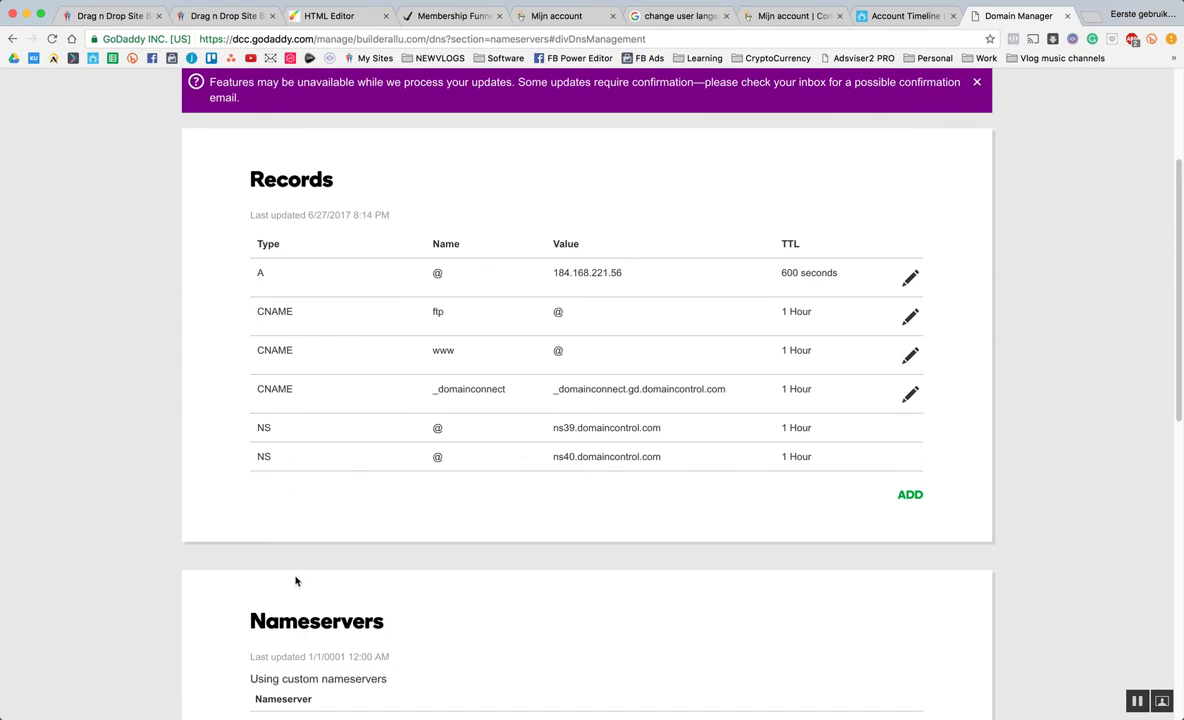
scroll(305, 490, down, 2)
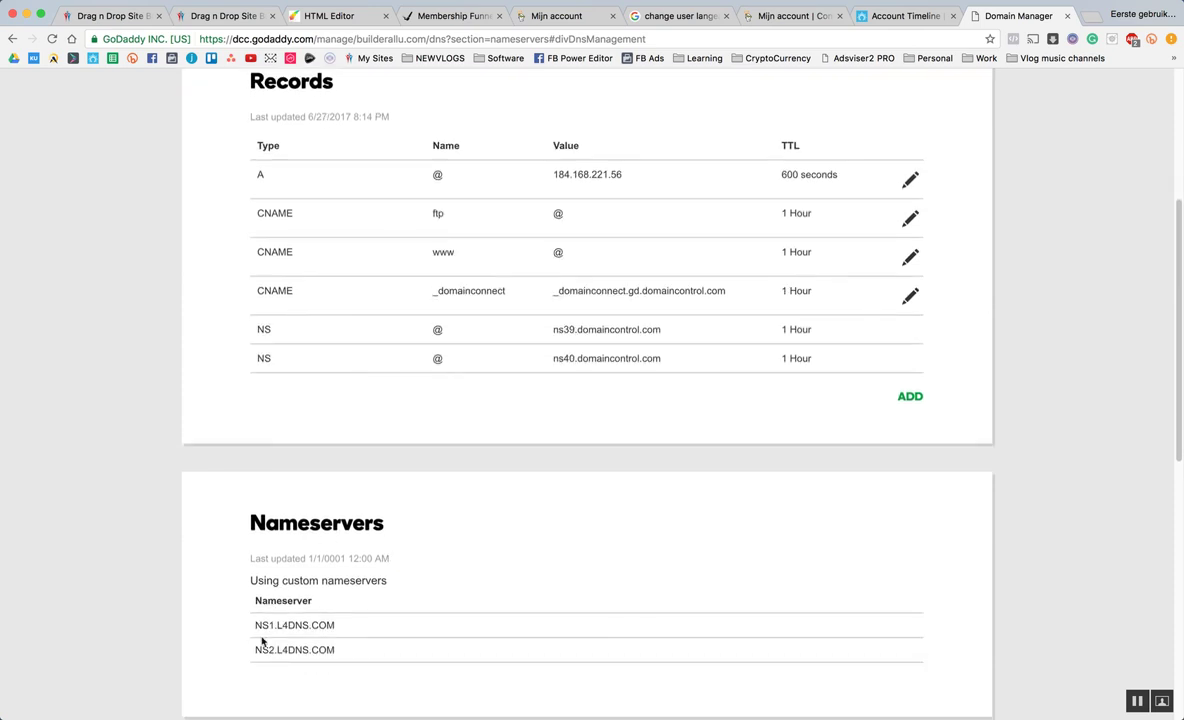
Switch back to Builderall and save builderallu.com as the custom domain of the builderall101 site
click(223, 16)
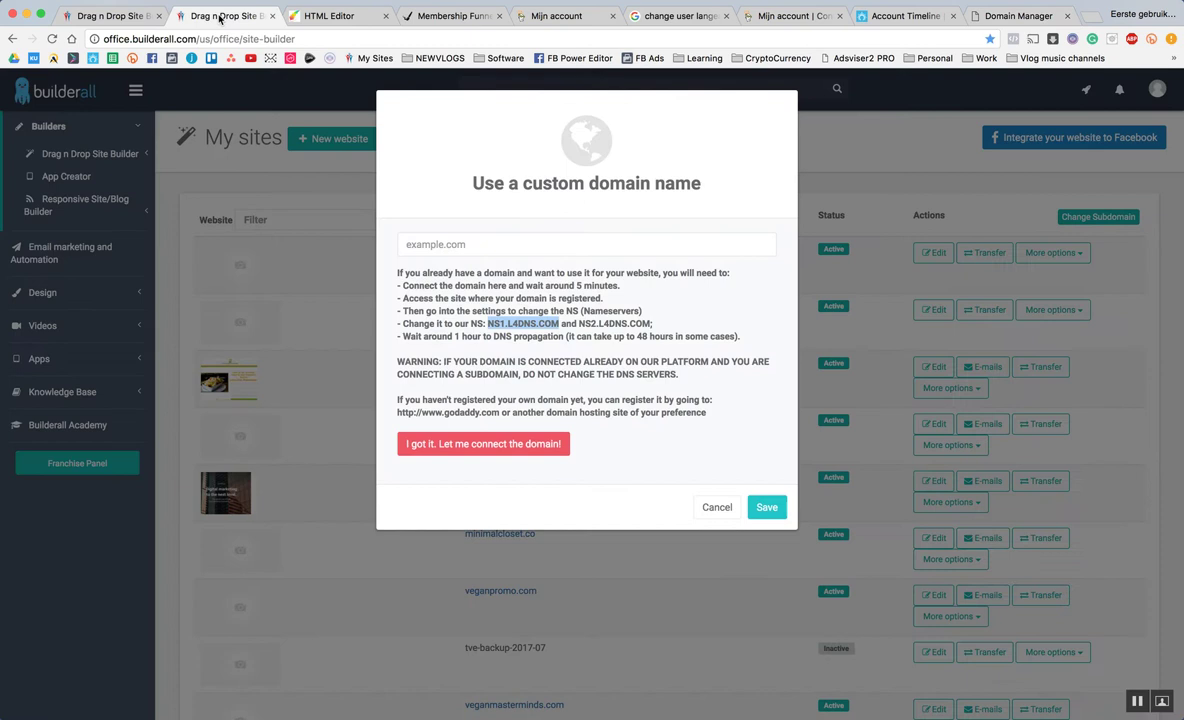
click(514, 250)
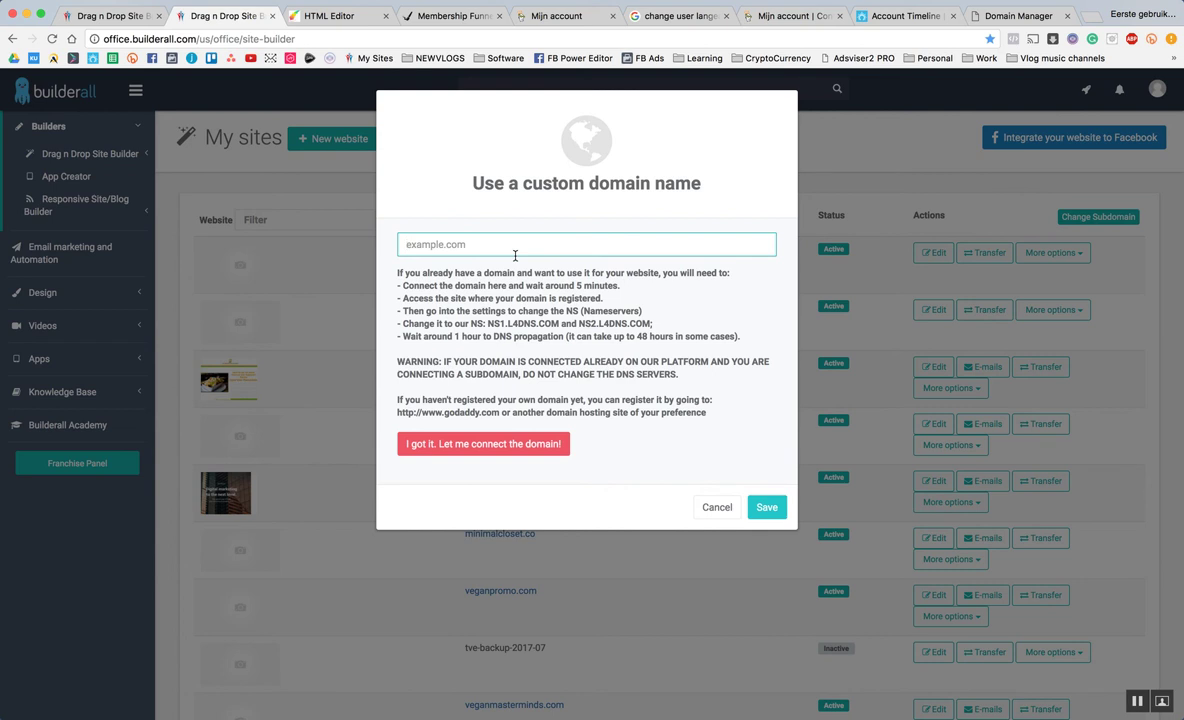
text(builderallu.com)
click(766, 508)
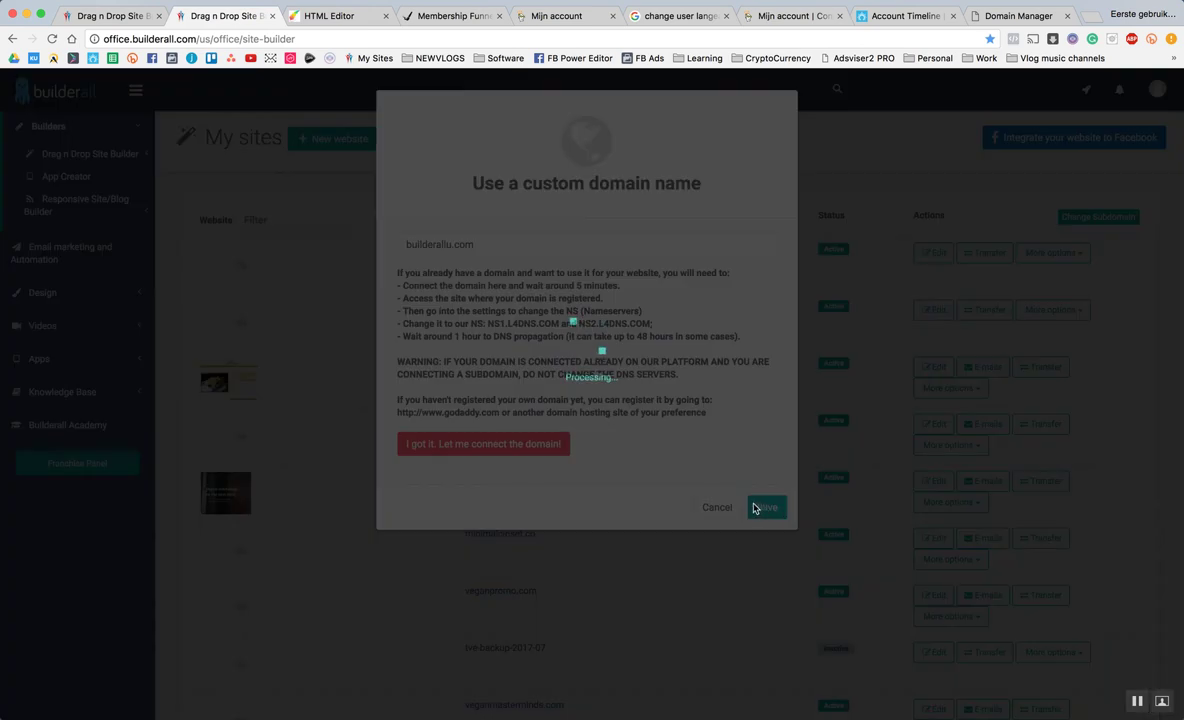